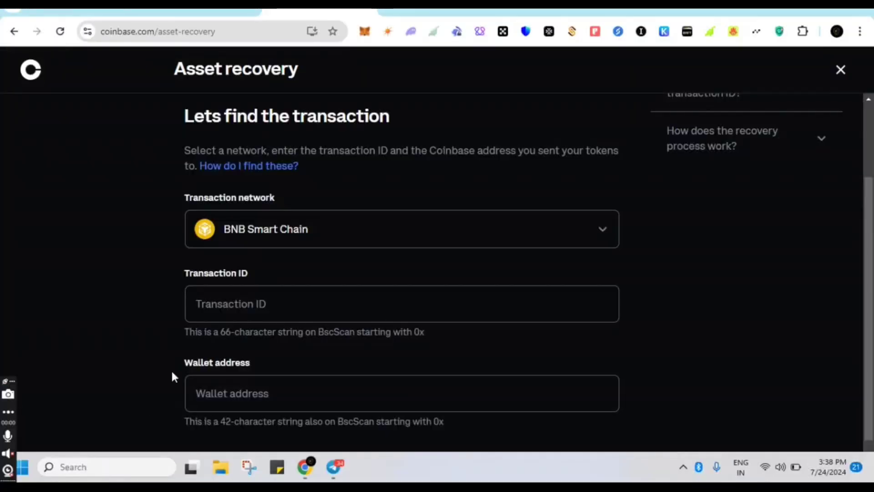
left_click(335, 471)
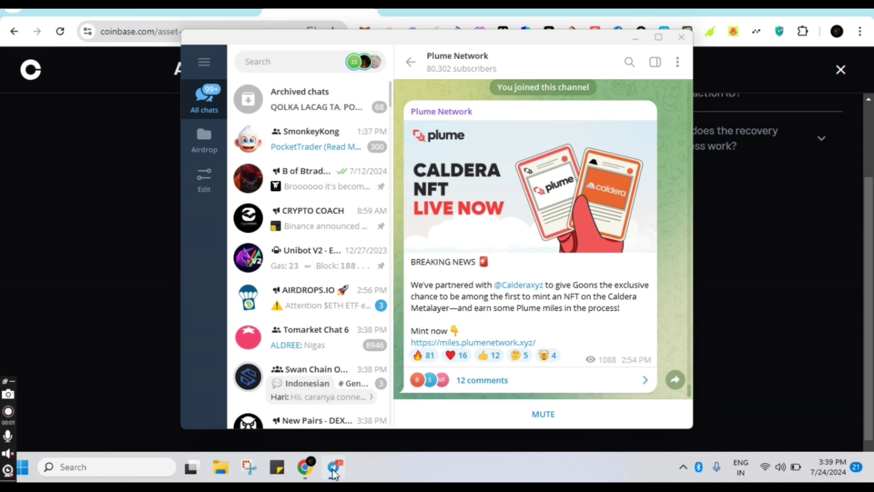
left_click(334, 471)
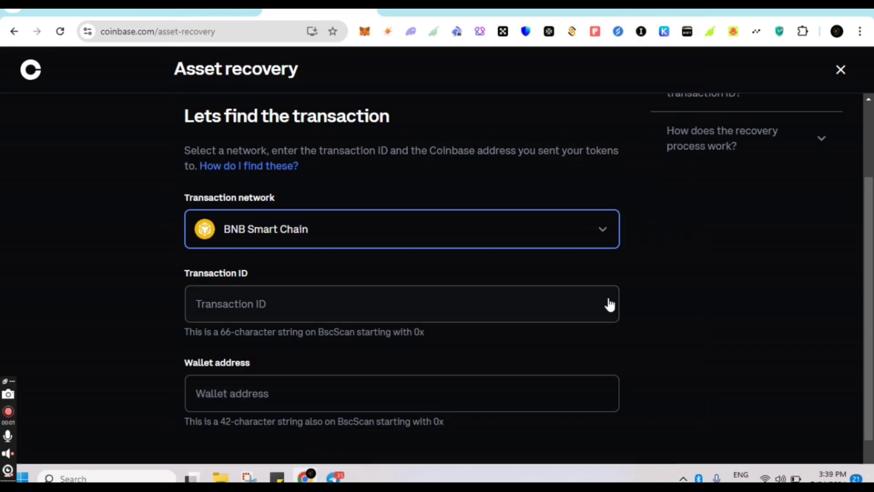
left_click(400, 235)
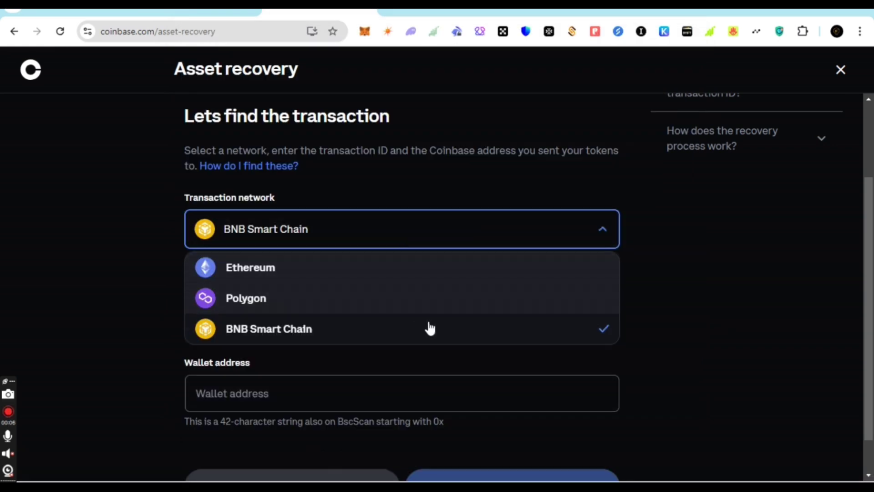
left_click(711, 314)
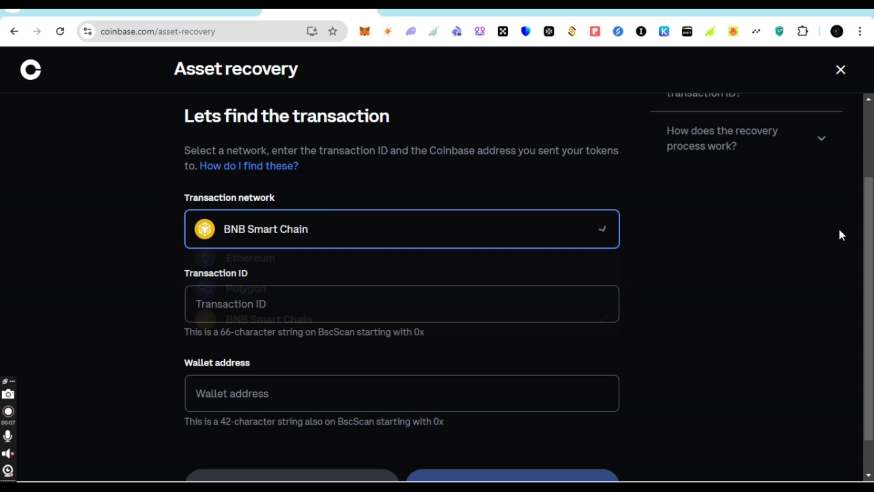
scroll(868, 273, "down", 1)
scroll(868, 232, "up", 1)
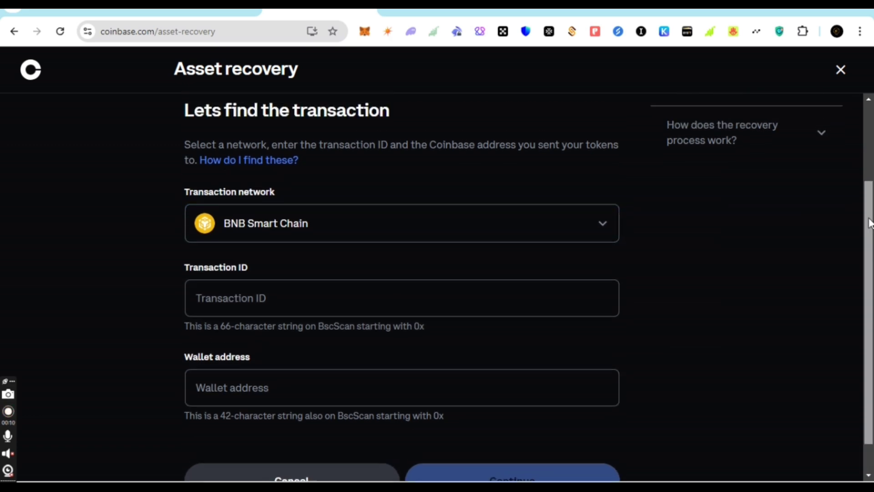
scroll(864, 205, "up", 1)
scroll(586, 218, "down", 2)
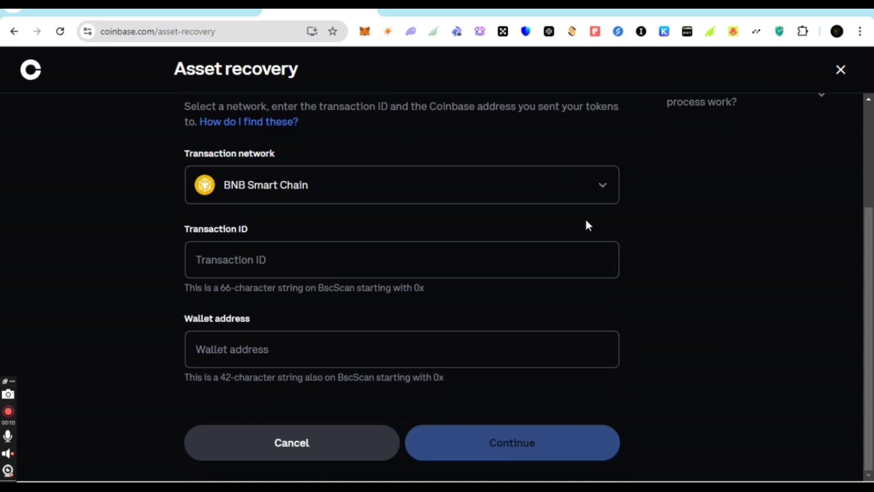
left_click(507, 196)
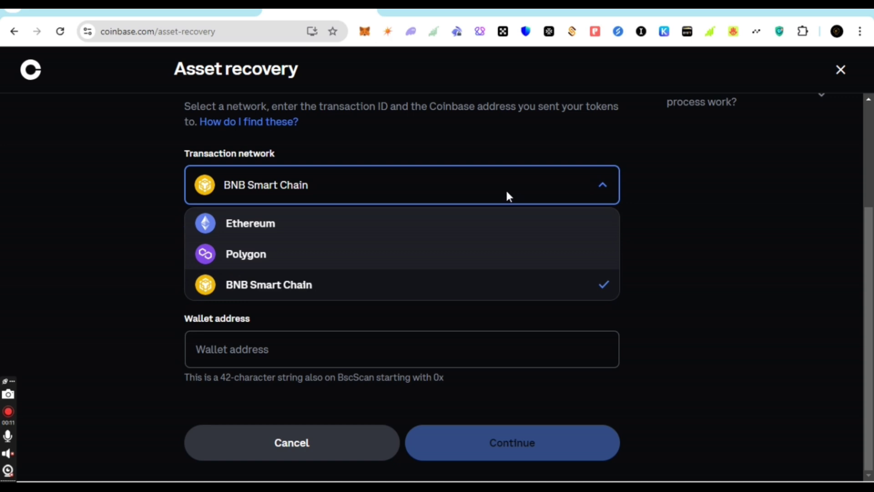
left_click(410, 223)
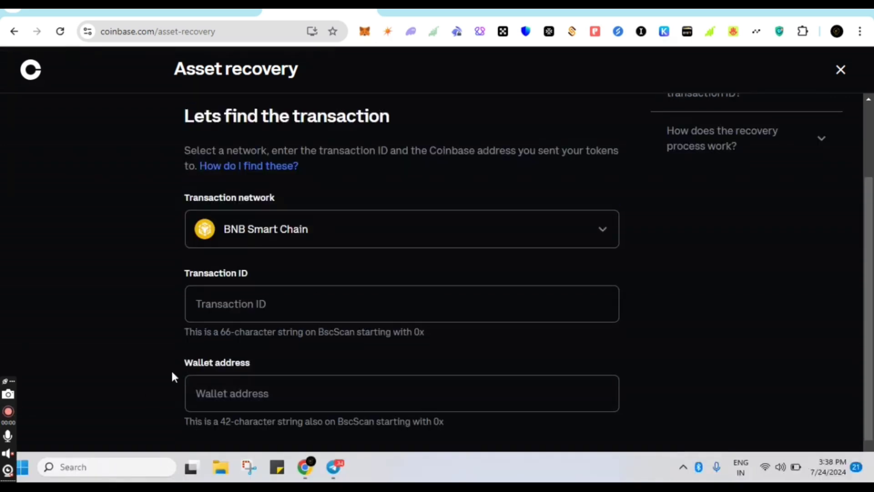
left_click(335, 470)
left_click(334, 470)
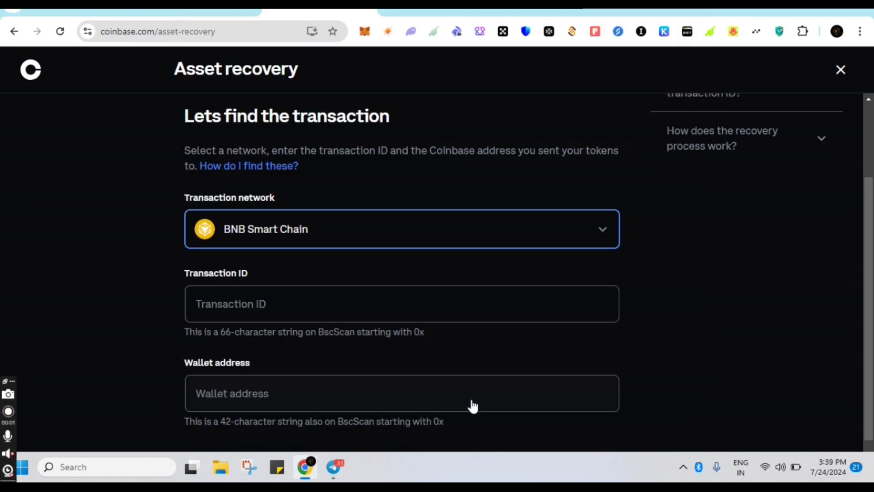
left_click(400, 232)
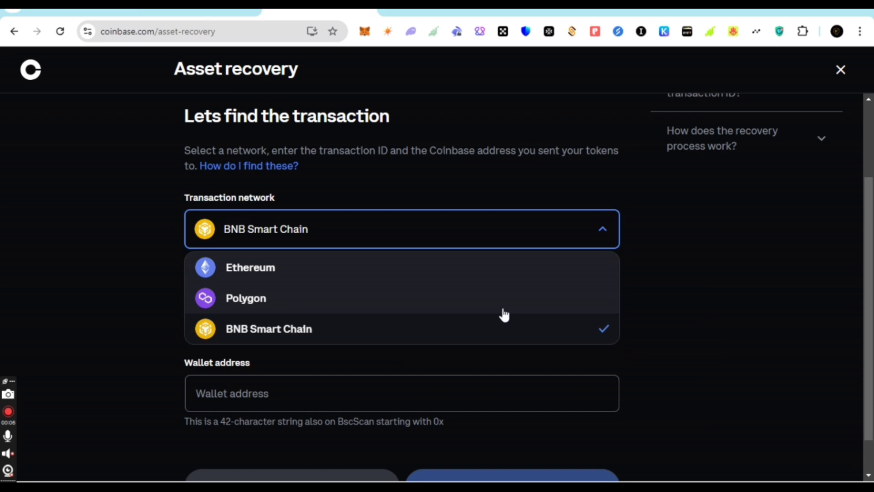
left_click(710, 310)
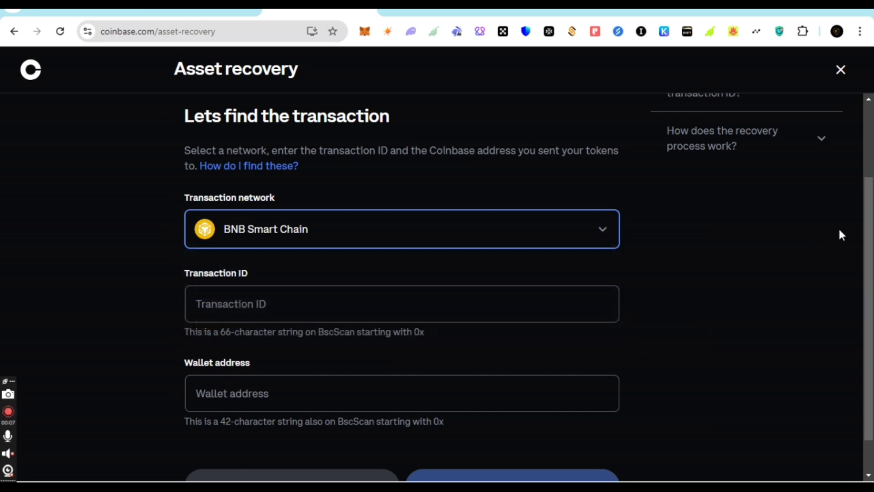
scroll(868, 274, "down", 1)
scroll(872, 269, "up", 1)
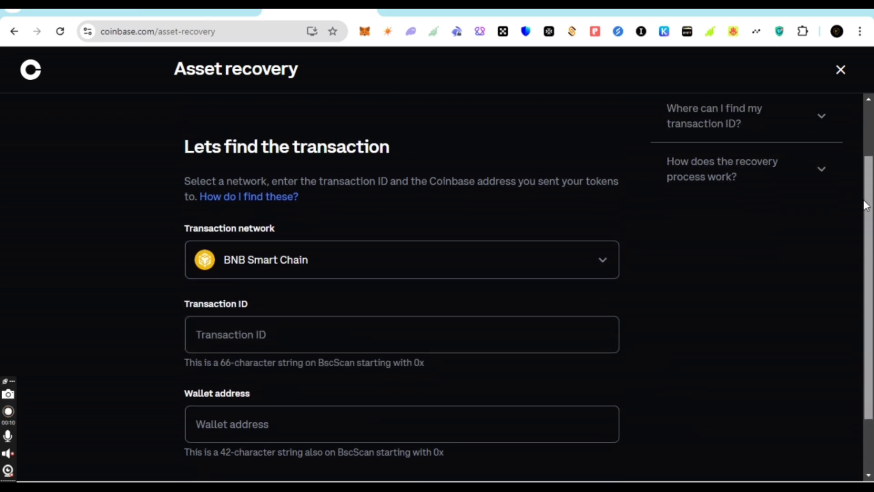
scroll(847, 239, "down", 1)
left_click(508, 198)
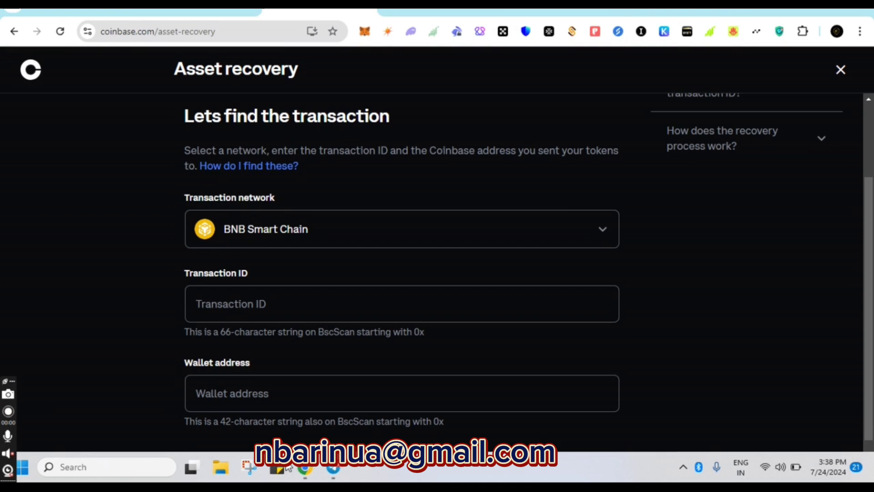
Step: Glance at Telegram, then expand the Transaction network list with BNB Smart Chain checked
left_click(334, 469)
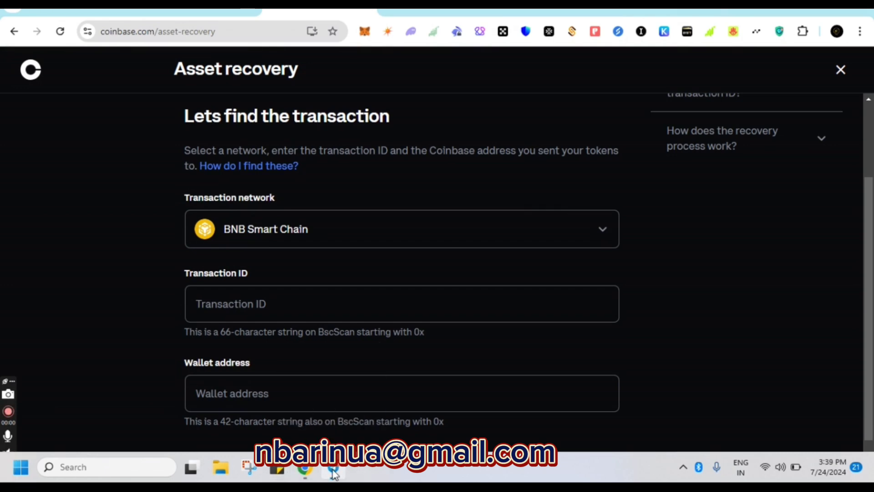
left_click(335, 469)
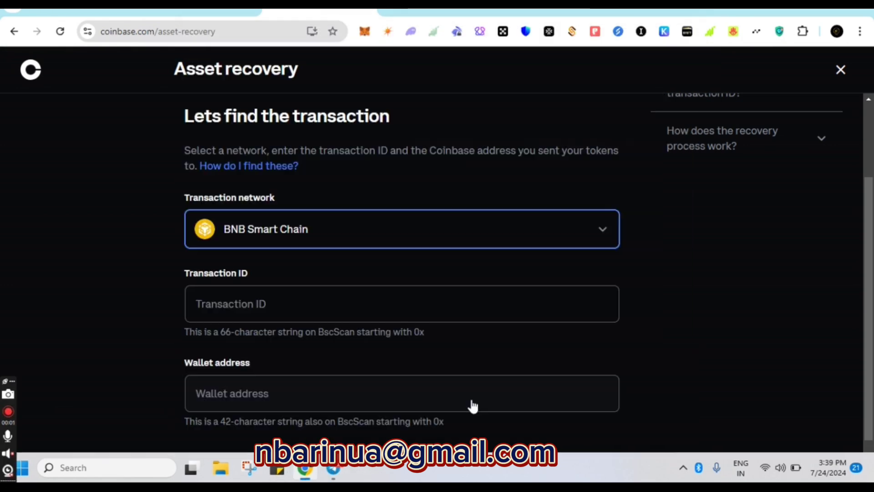
left_click(399, 229)
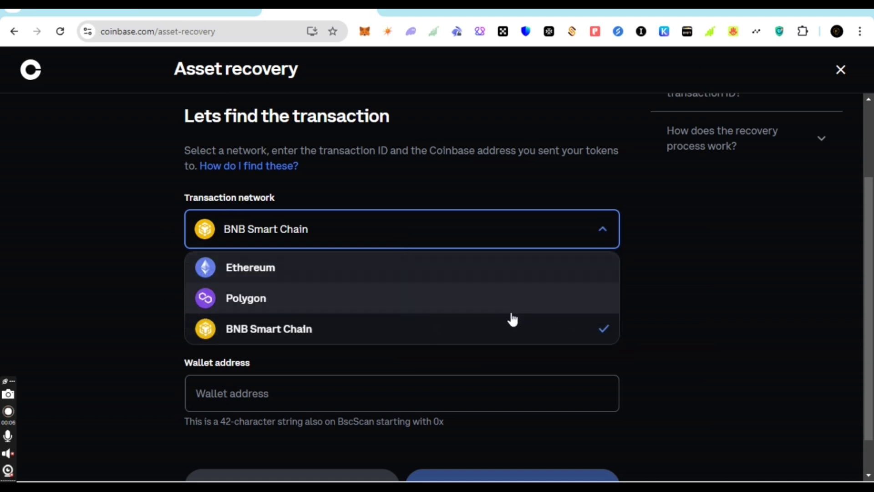
left_click(754, 270)
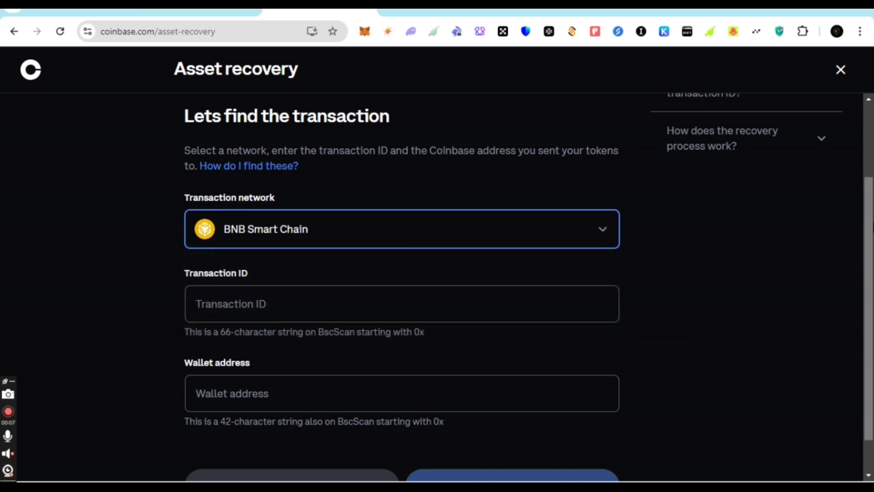
scroll(754, 269, "down", 1)
scroll(866, 205, "up", 2)
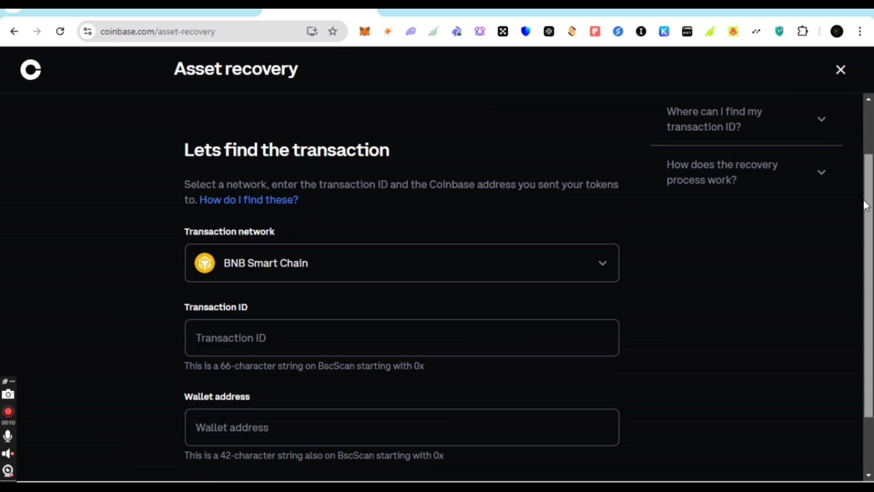
scroll(864, 205, "down", 2)
left_click(507, 197)
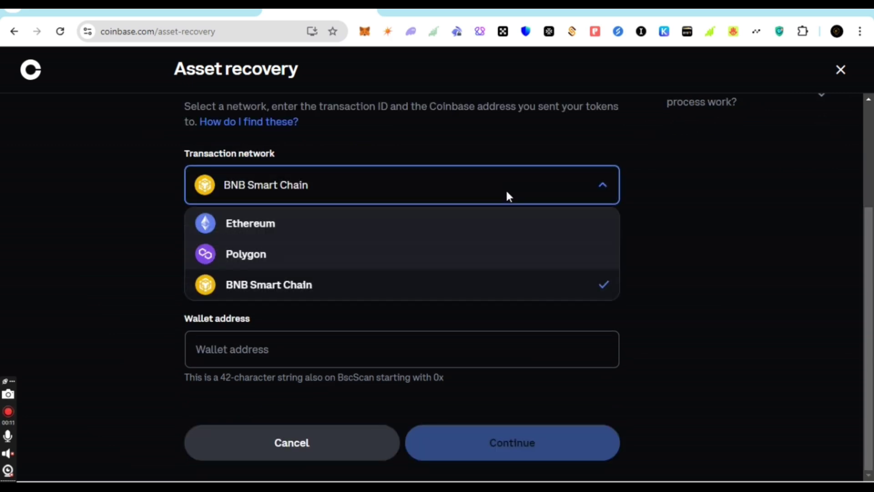
Step: Collapse the Transaction network dropdown, keeping BNB Smart Chain as the selected network
left_click(409, 220)
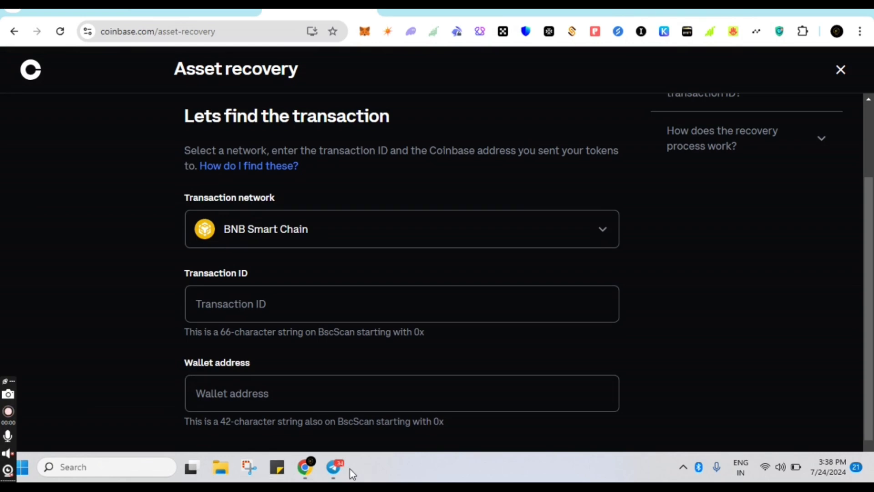
Step: Check Telegram, then reopen the network list showing Ethereum, Polygon and BNB Smart Chain
left_click(334, 467)
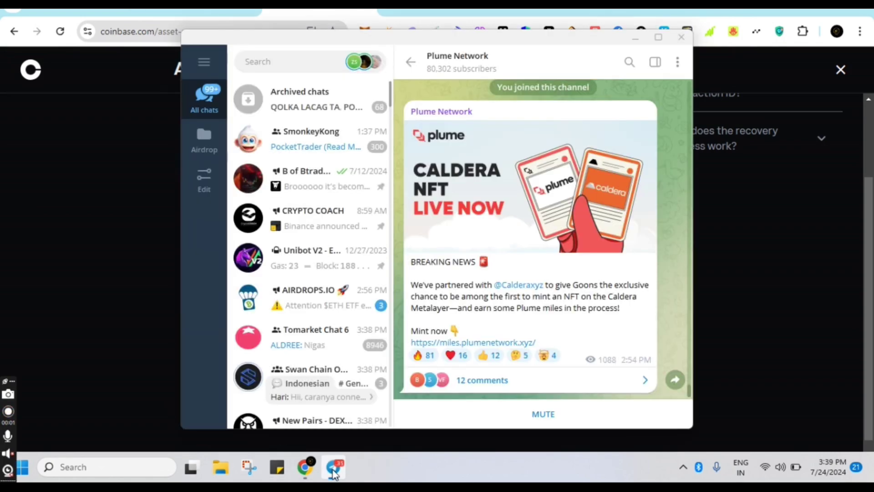
left_click(334, 468)
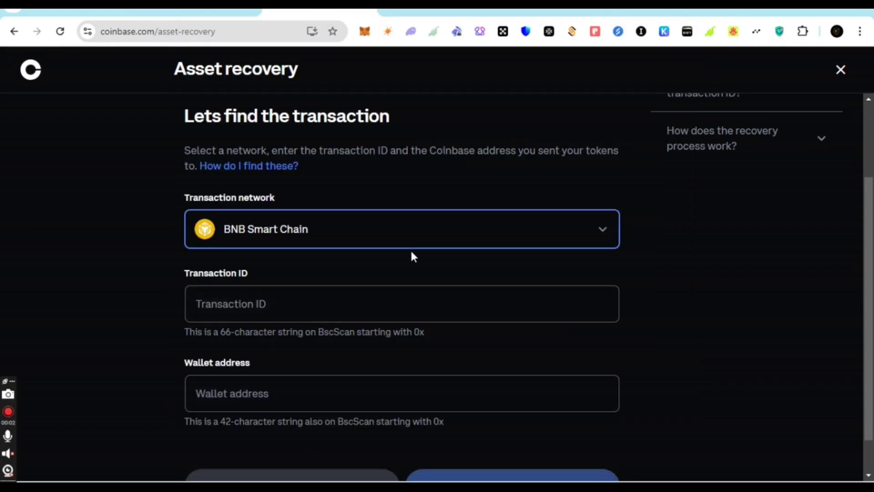
left_click(401, 236)
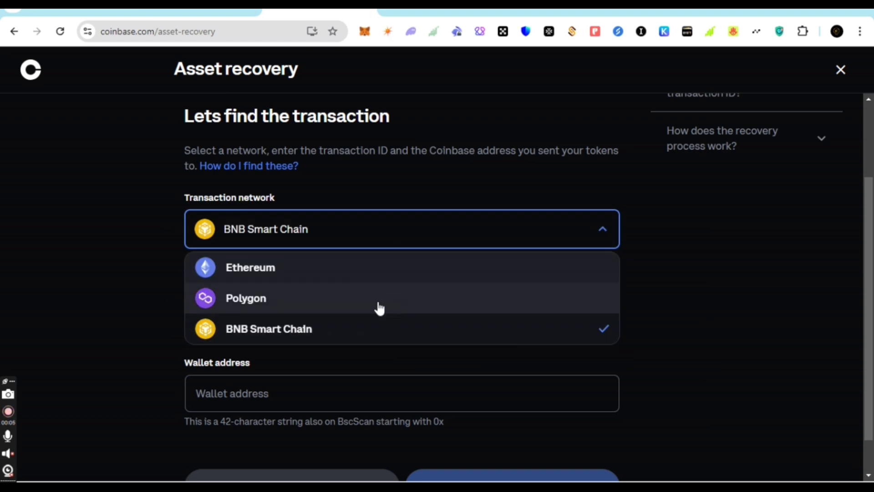